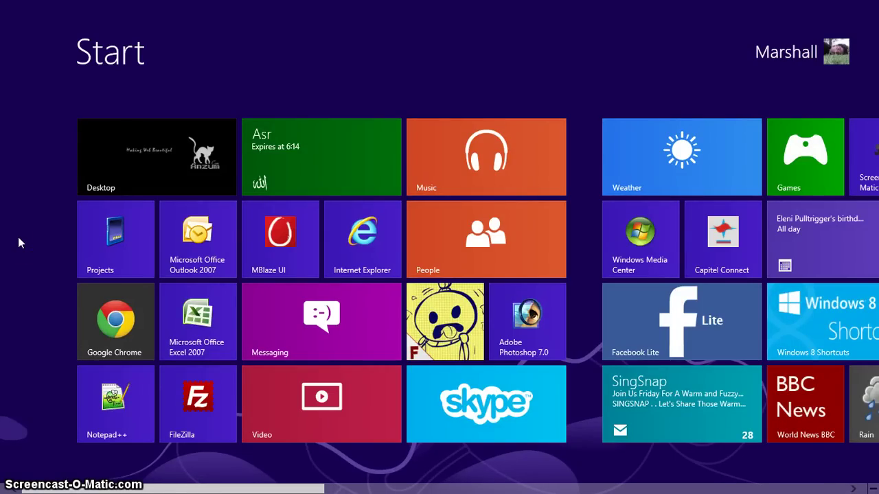
# - Switch to the desktop and report that MODEM_INSTALLATION.EXE worked correctly in the Program Compatibility Assistant
pyautogui.click(3, 301)
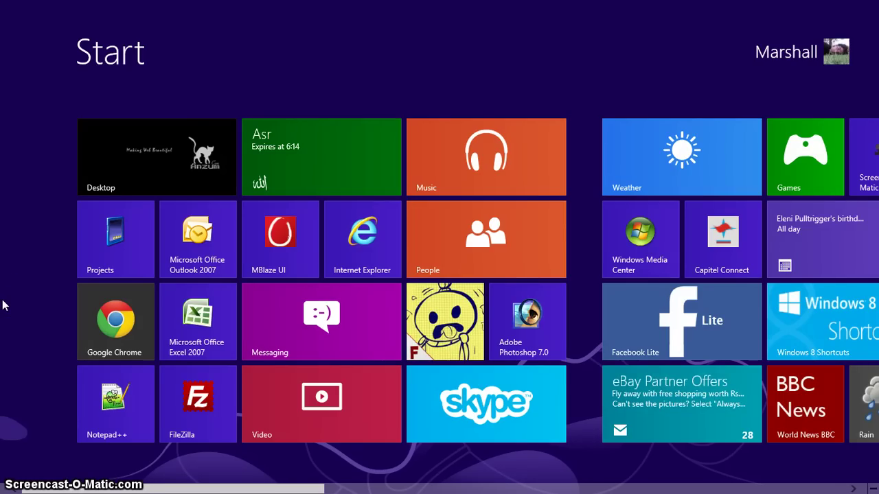
pyautogui.press('super')
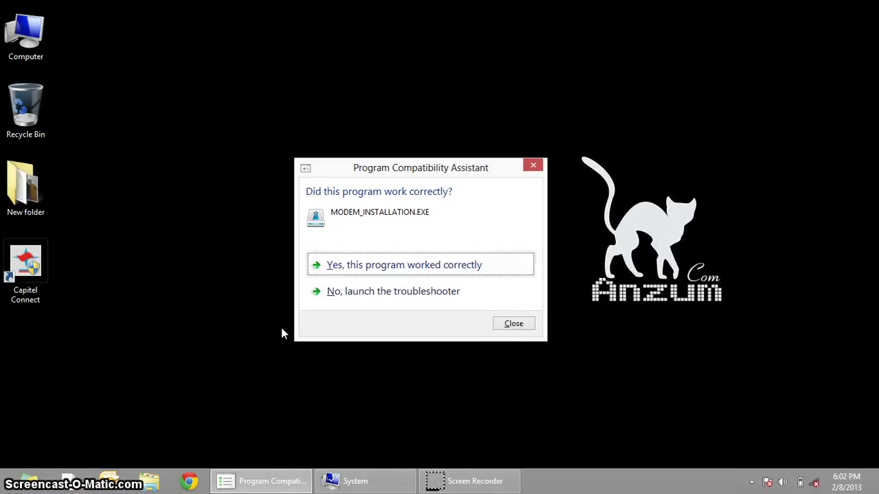
pyautogui.click(333, 265)
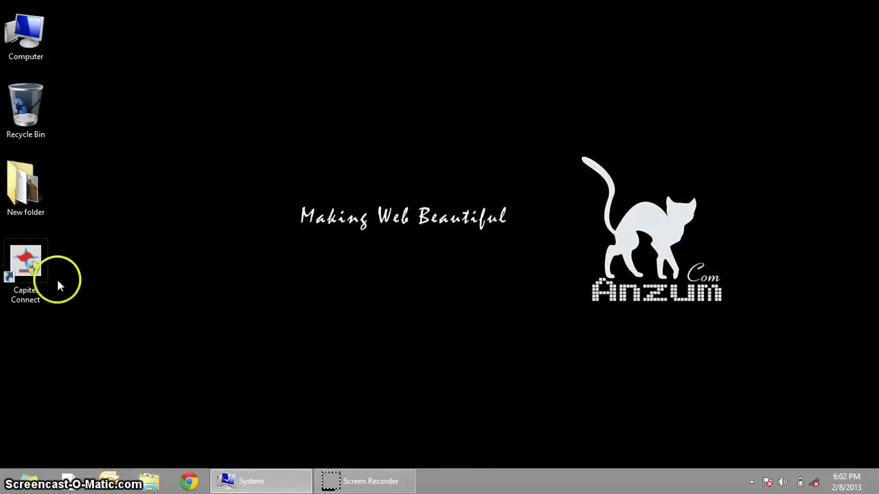
# - Launch Capitel Connect from the desktop, bring up its main window to check the device status, and minimize it
pyautogui.doubleClick(36, 268)
pyautogui.click(500, 265)
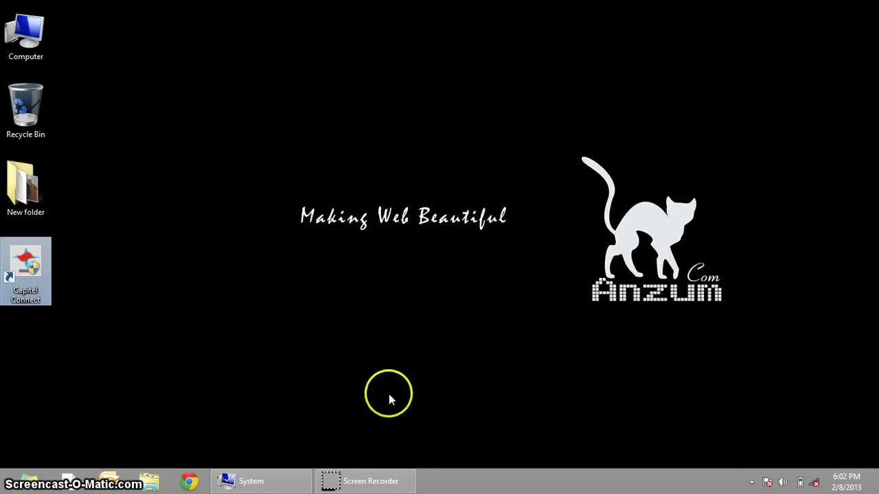
pyautogui.click(750, 480)
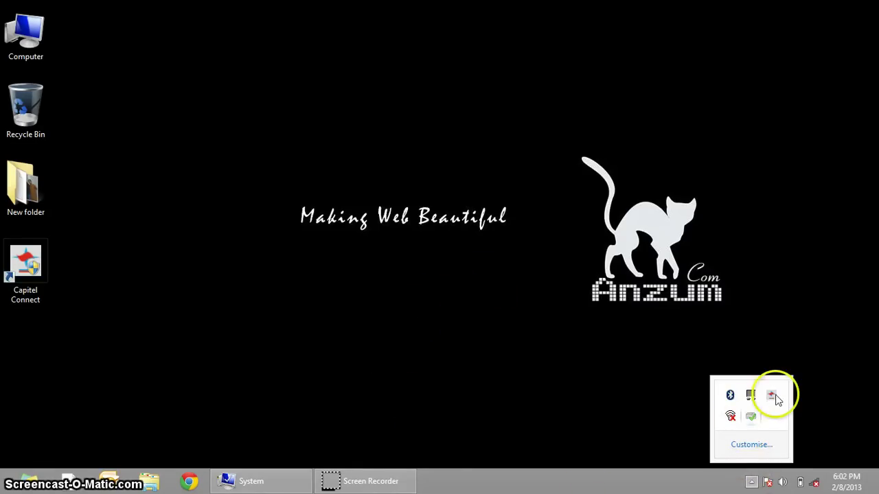
pyautogui.click(771, 395)
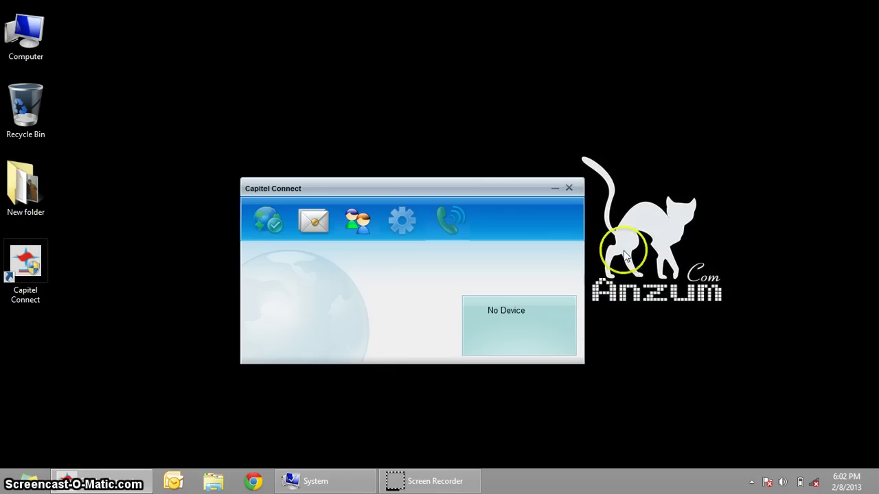
pyautogui.click(555, 187)
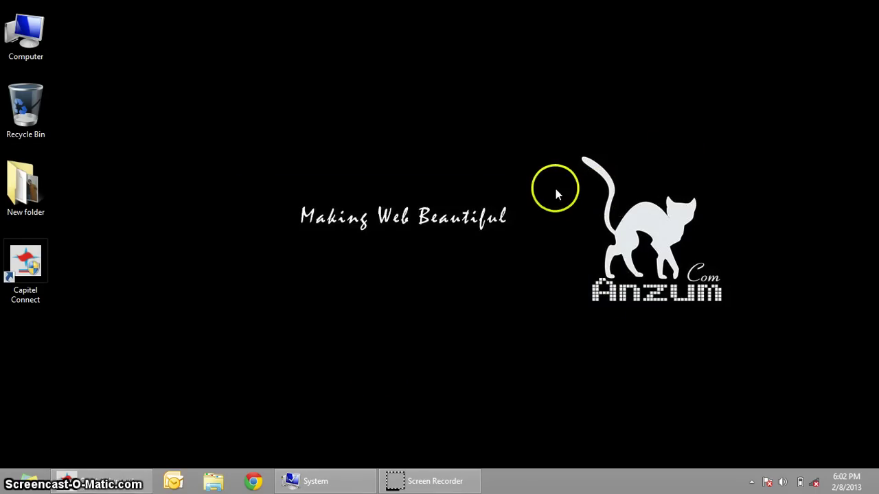
# - Open Device Manager through the System page of Control Panel
pyautogui.moveTo(878, 4)
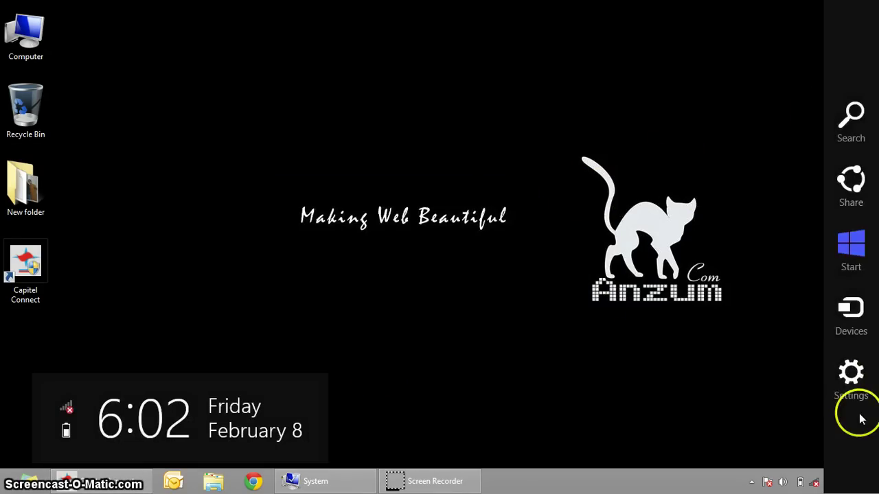
pyautogui.click(855, 393)
pyautogui.click(707, 92)
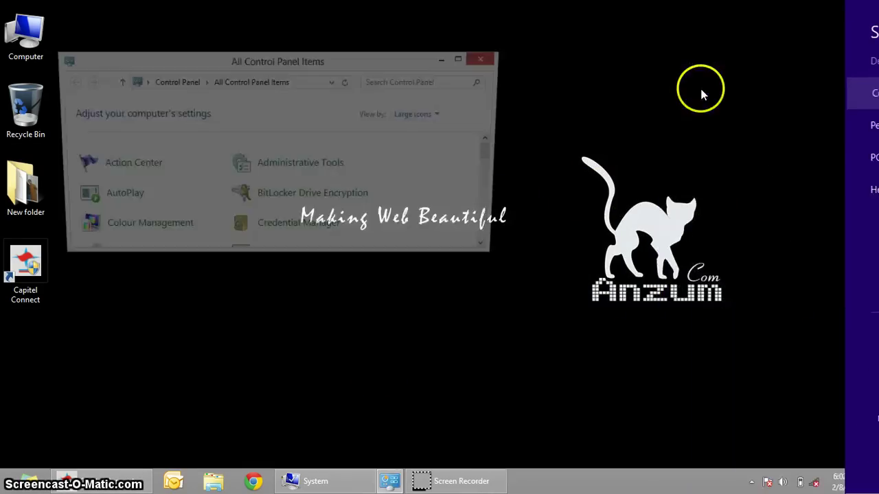
pyautogui.scroll(-10, 474, 212)
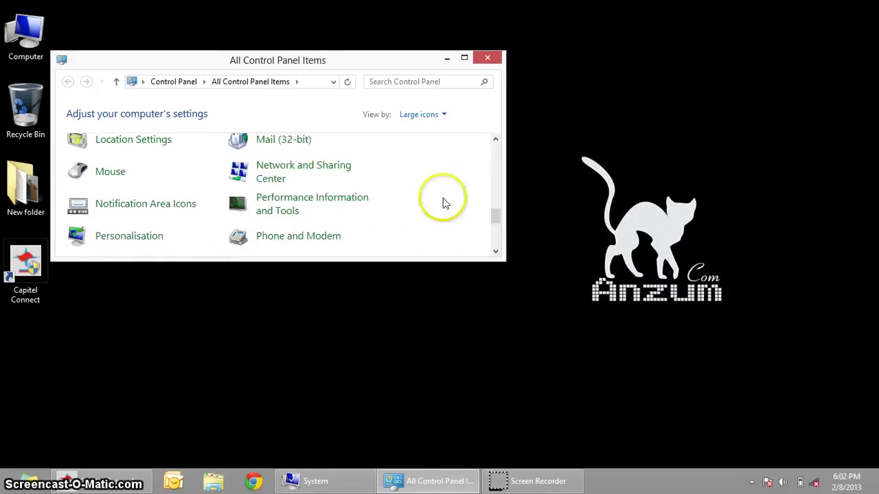
pyautogui.scroll(2, 424, 200)
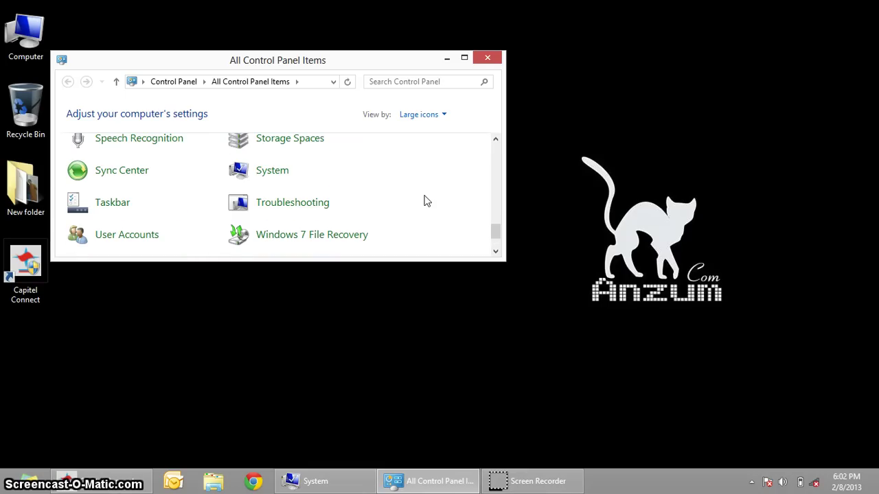
pyautogui.click(283, 169)
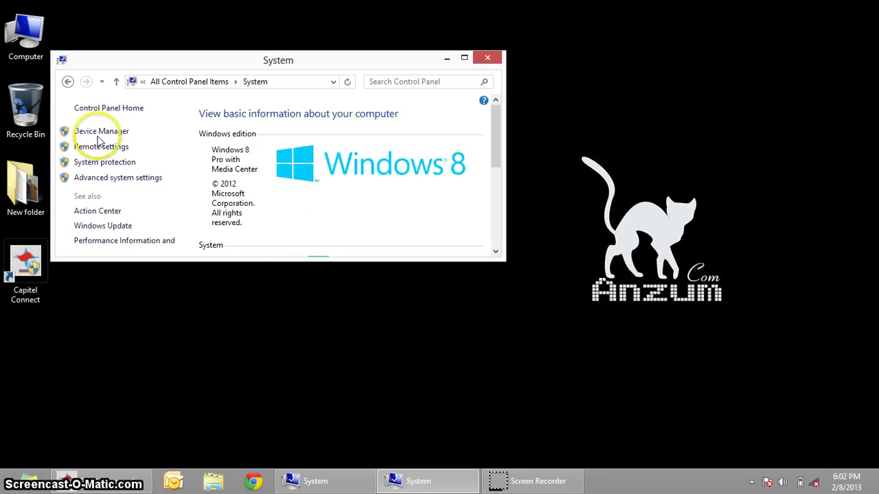
pyautogui.click(96, 135)
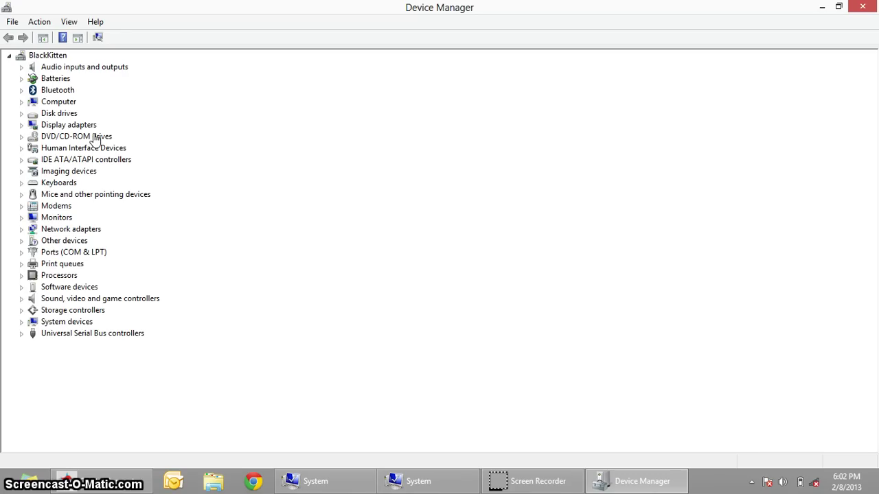
# - Examine the devices under Network adapters and collapse the category again
pyautogui.doubleClick(55, 217)
pyautogui.doubleClick(58, 231)
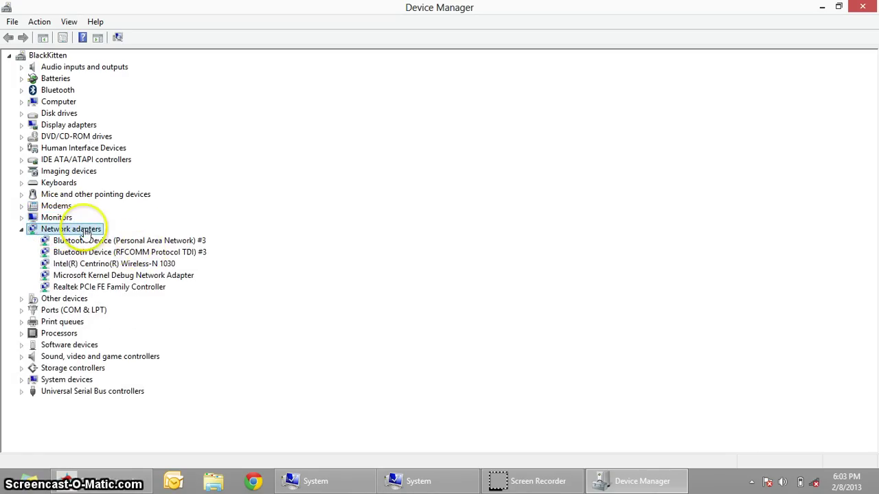
pyautogui.doubleClick(85, 231)
# - Run a manual driver update for Wireless Modem #3 from C:\Program Files (x86)\Capitel Connect\Driver\Win7_64, including subfolders, and close the wizard
pyautogui.doubleClick(59, 207)
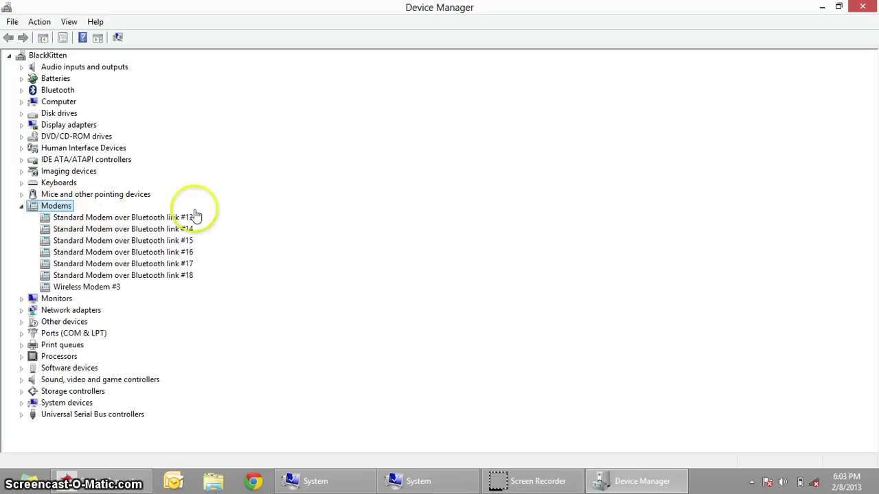
pyautogui.click(95, 291)
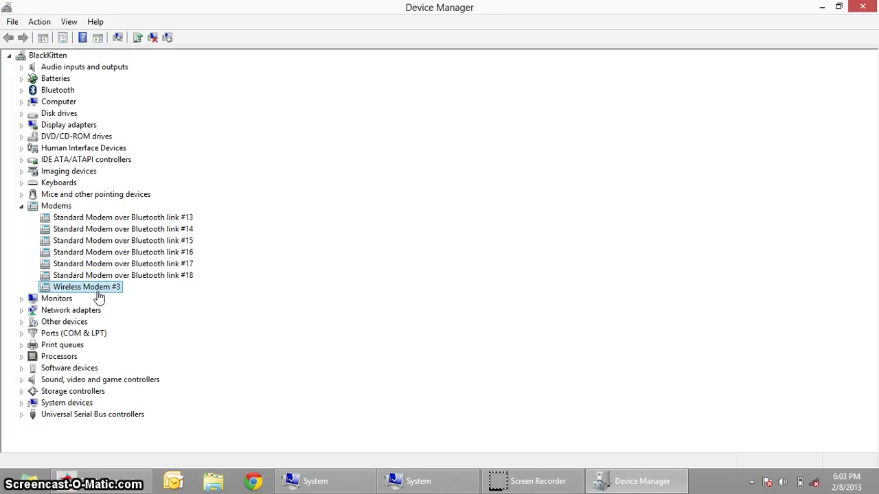
pyautogui.rightClick(102, 293)
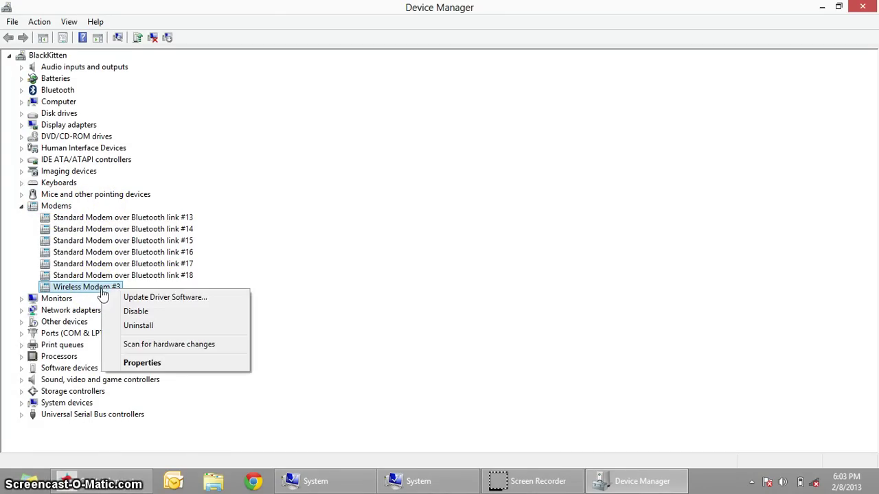
pyautogui.click(120, 299)
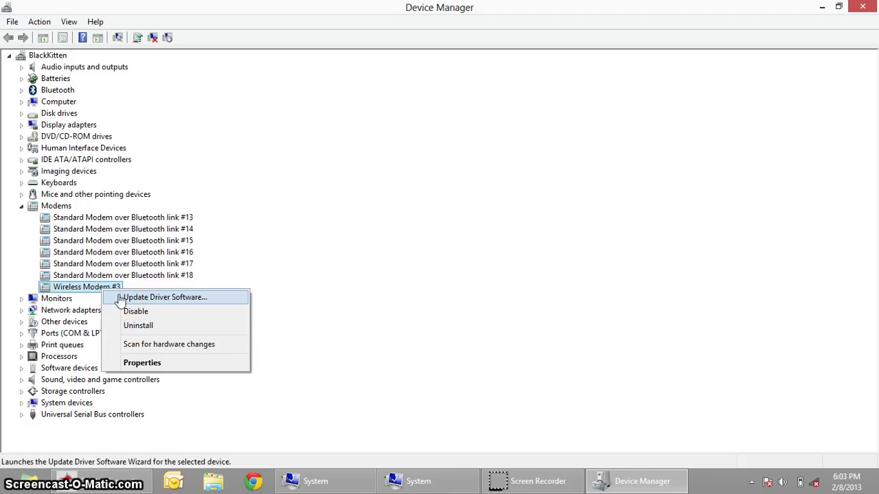
pyautogui.click(320, 295)
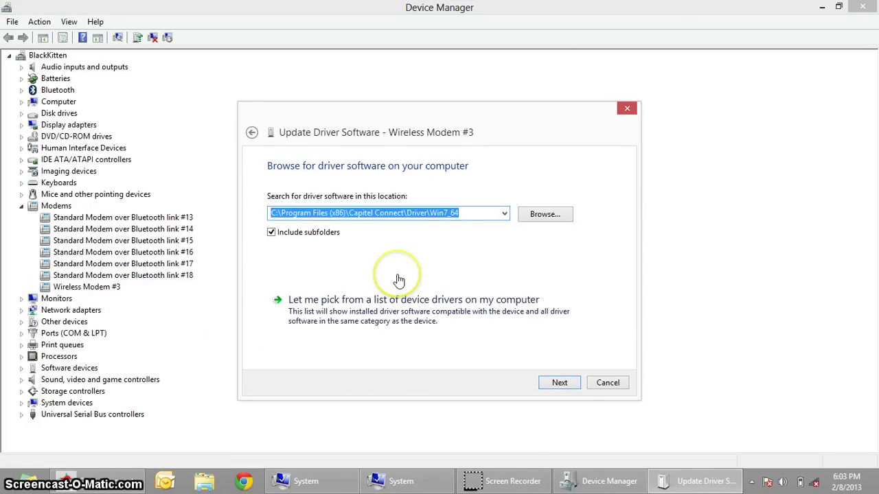
pyautogui.click(316, 219)
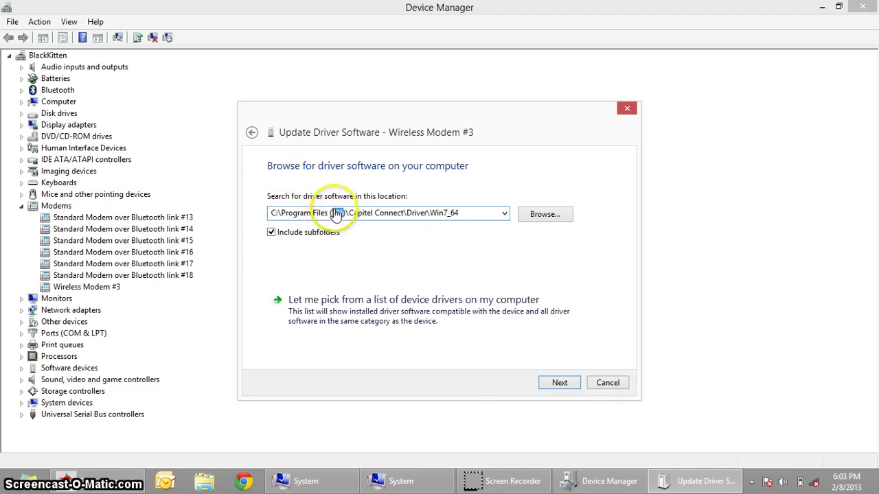
pyautogui.moveTo(331, 215); pyautogui.dragTo(458, 218)
pyautogui.click(461, 216)
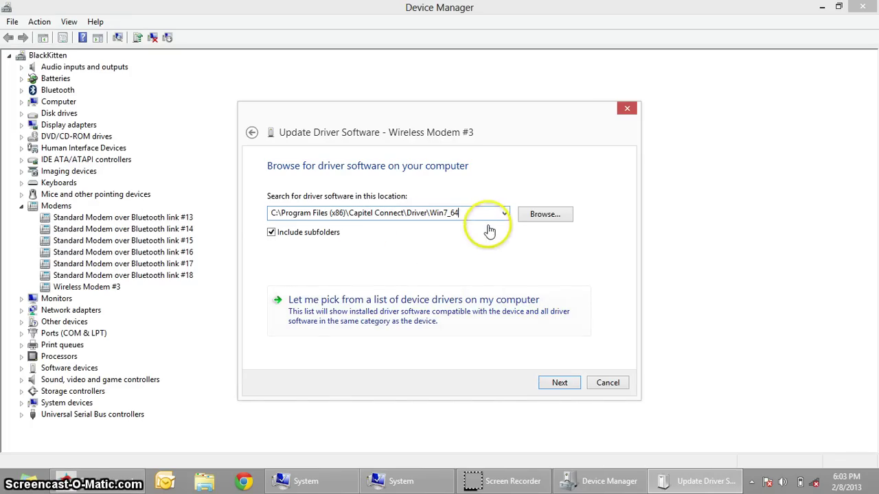
pyautogui.click(558, 383)
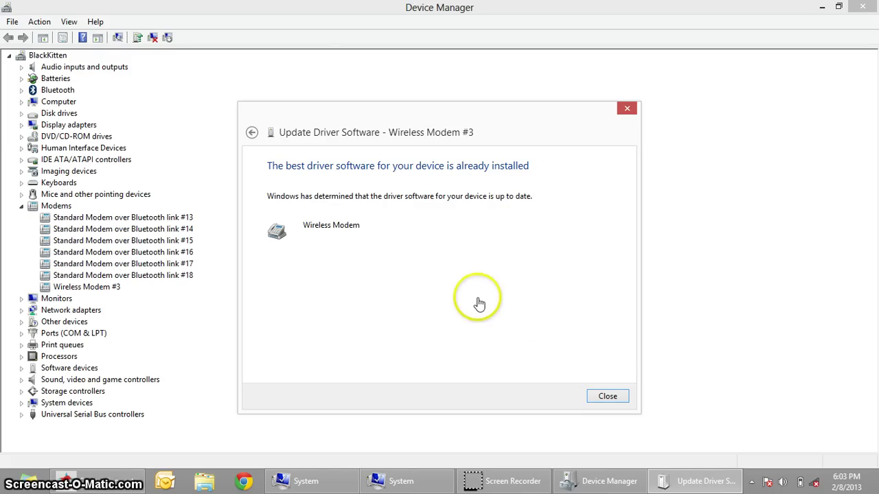
pyautogui.click(612, 398)
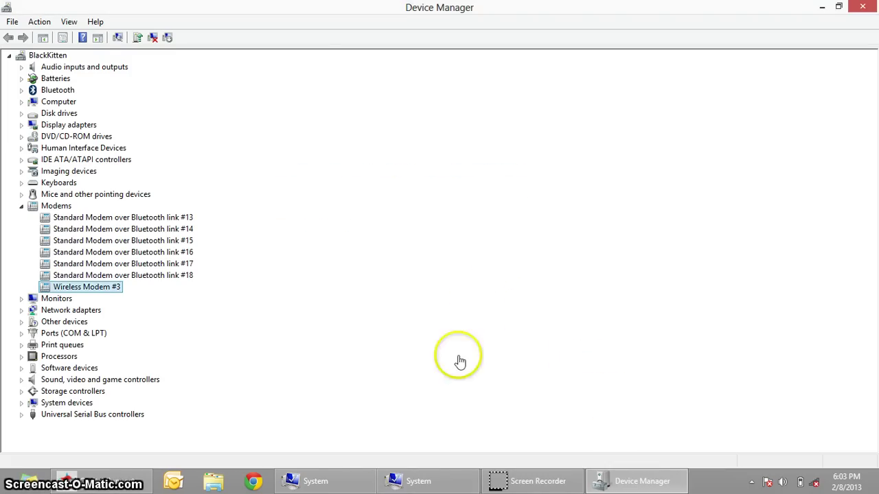
# - Examine the wireless entries under Ports (COM & LPT) and their driver update option, recheck Modems, and close Device Manager
pyautogui.click(21, 206)
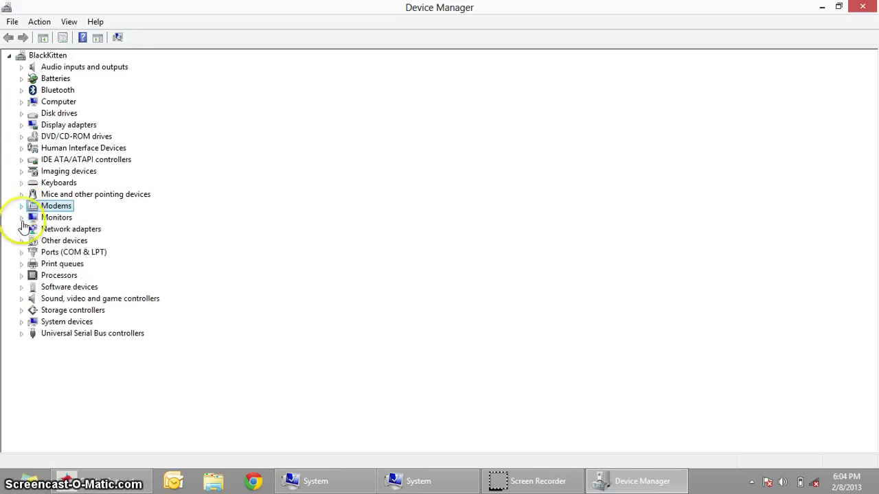
pyautogui.doubleClick(96, 252)
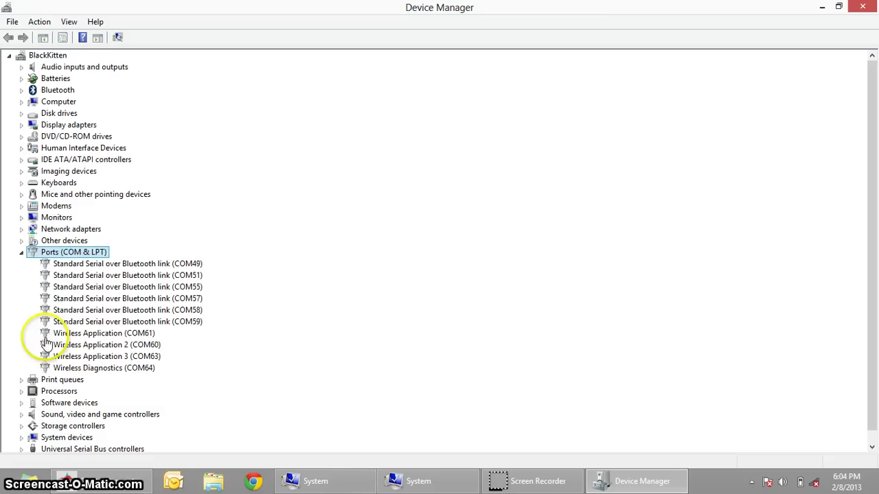
pyautogui.rightClick(93, 337)
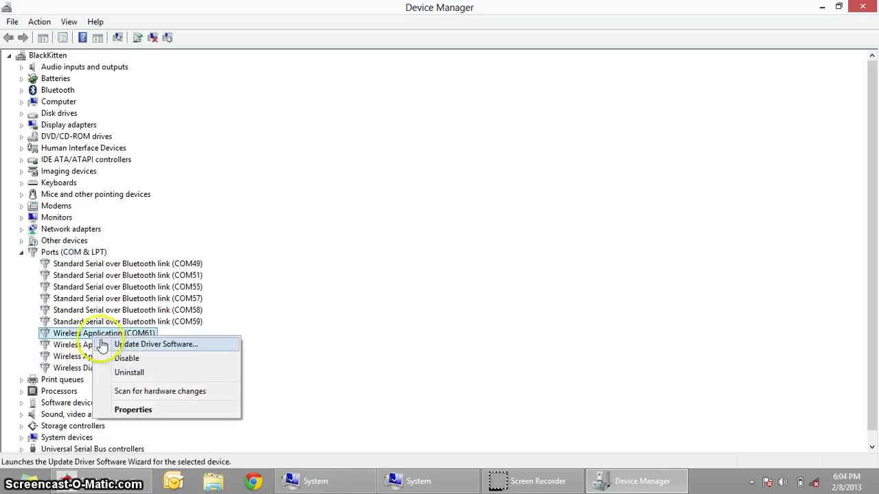
pyautogui.click(318, 355)
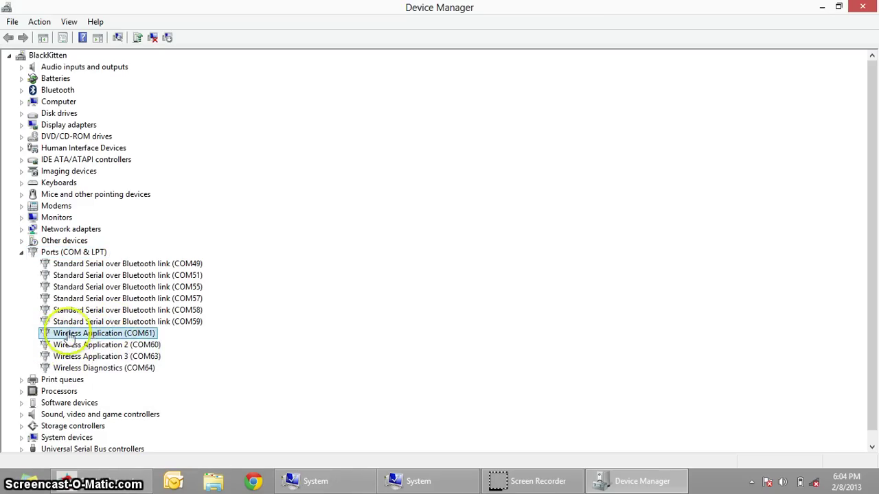
pyautogui.click(22, 251)
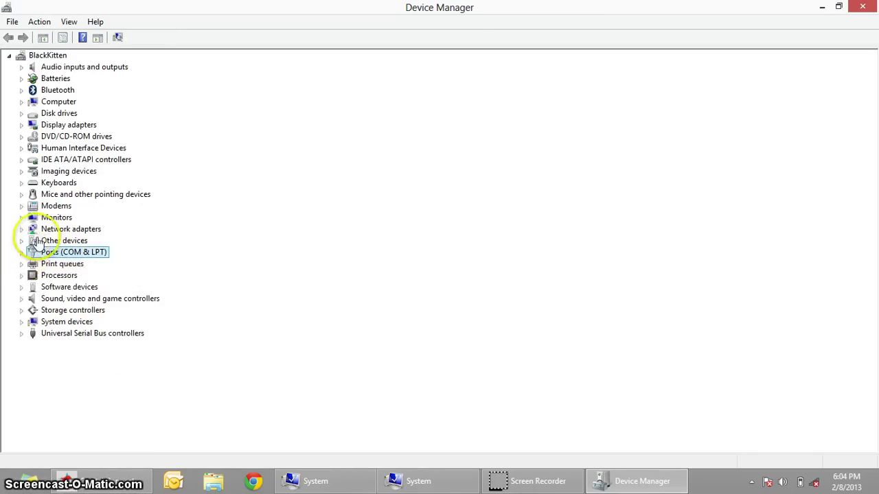
pyautogui.doubleClick(32, 206)
pyautogui.doubleClick(32, 206)
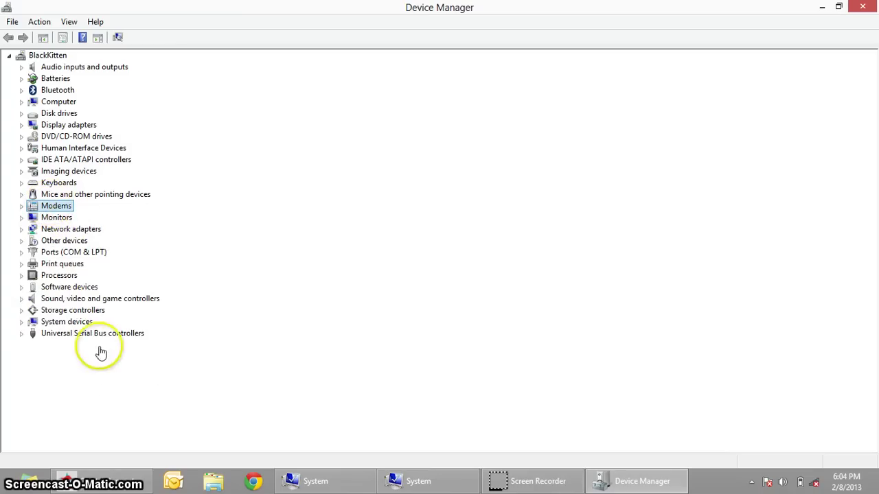
pyautogui.click(863, 8)
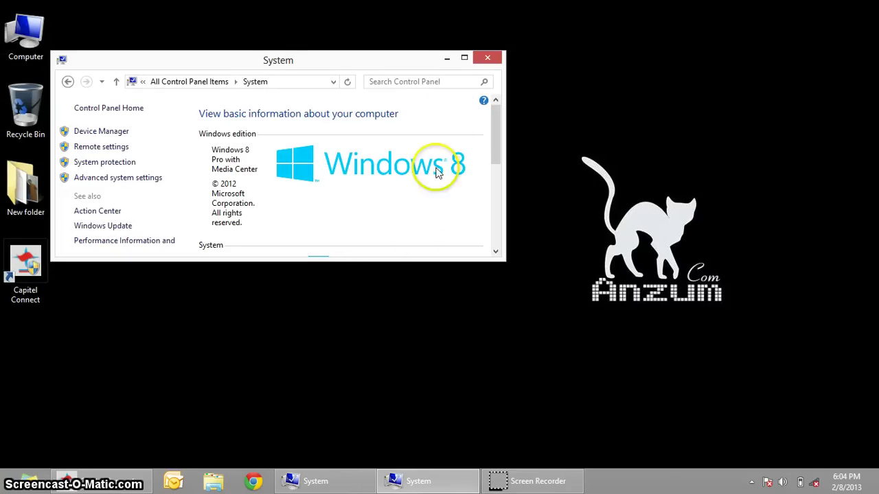
pyautogui.click(447, 59)
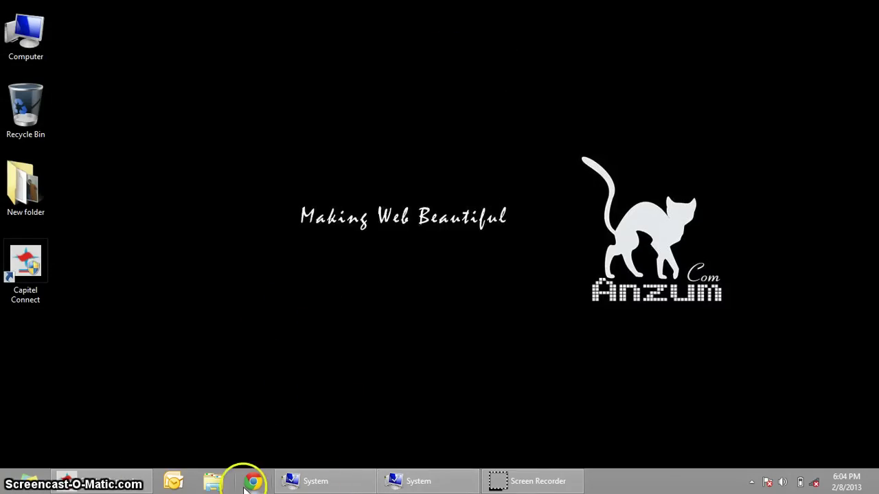
# - Close Capitel Connect, exit its background instance completely, and relaunch the program from the desktop
pyautogui.click(109, 481)
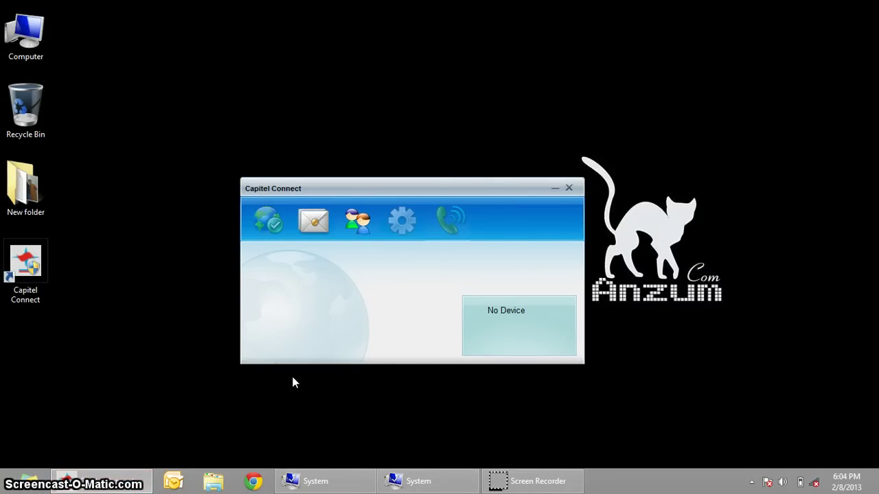
pyautogui.click(568, 187)
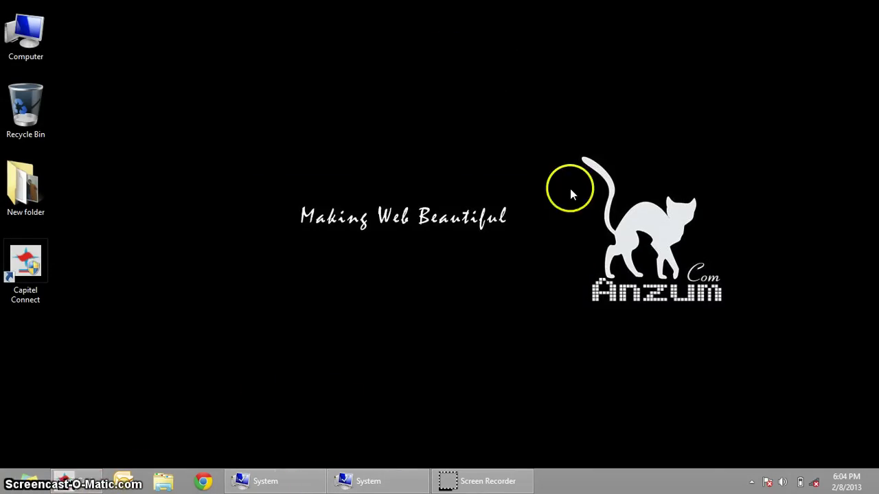
pyautogui.click(749, 484)
pyautogui.rightClick(753, 399)
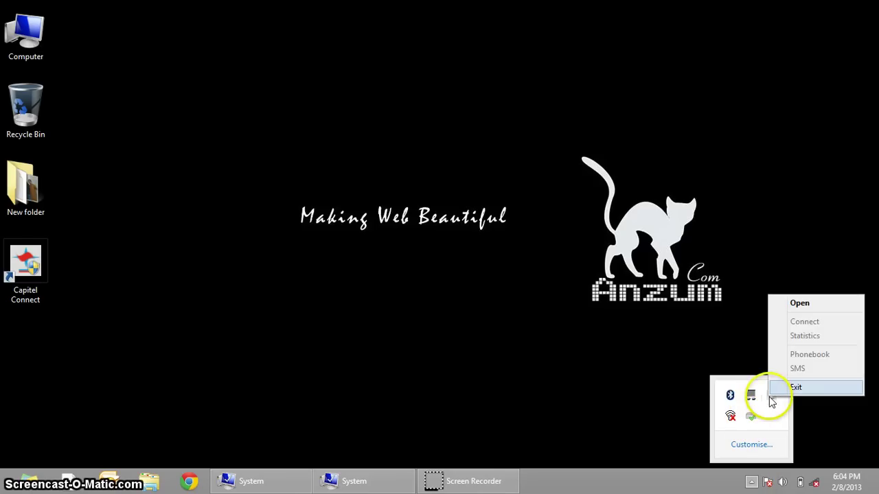
pyautogui.click(772, 389)
pyautogui.doubleClick(28, 273)
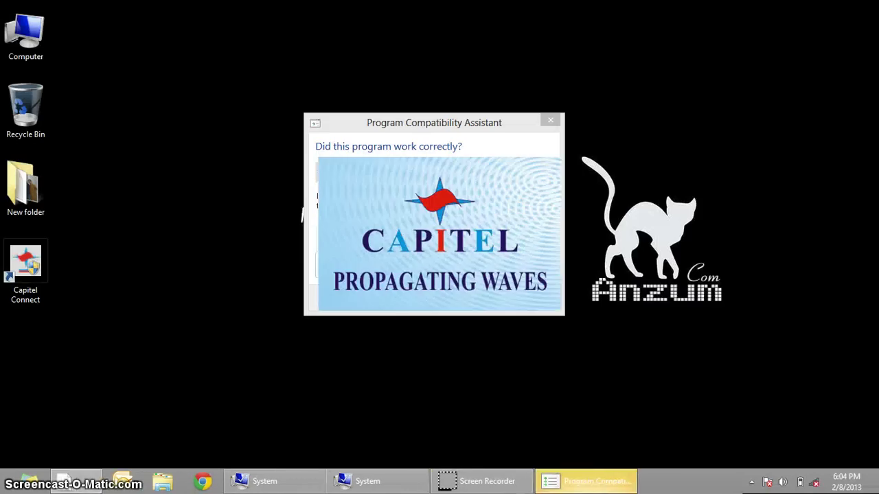
# - Examine the sound prompt options in Capitel Connect's System Settings and cancel the dialog
pyautogui.click(410, 240)
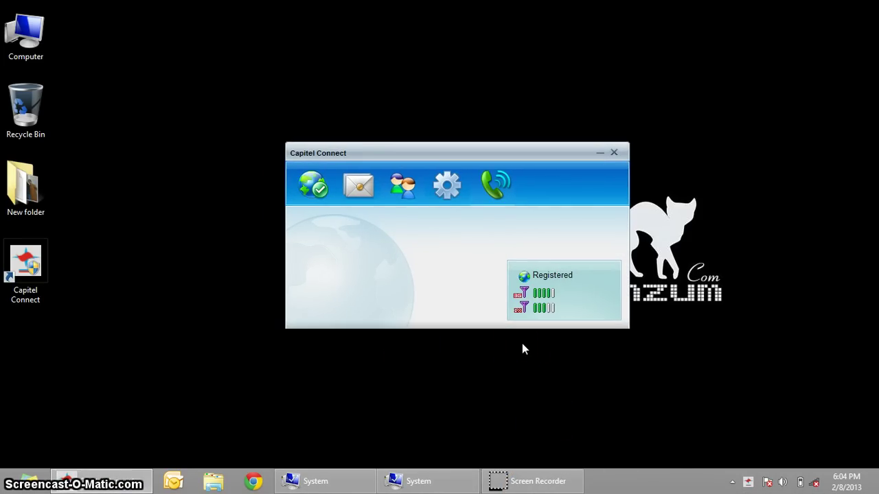
pyautogui.click(480, 266)
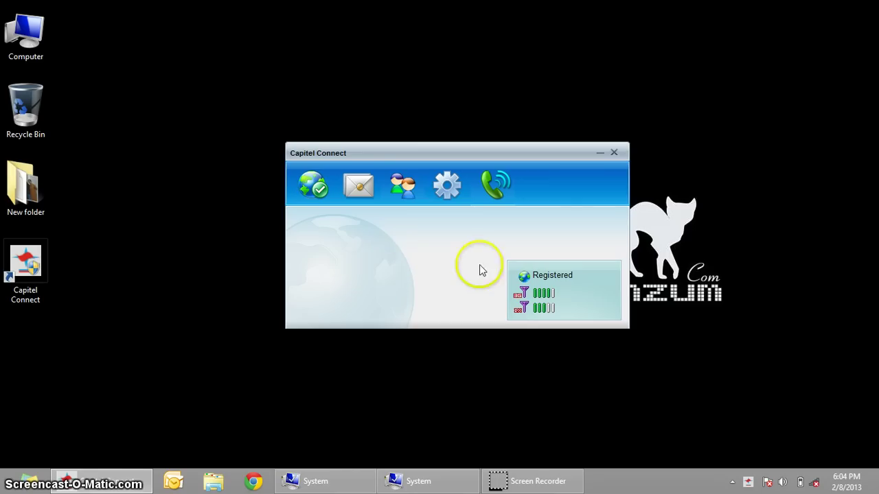
pyautogui.click(457, 190)
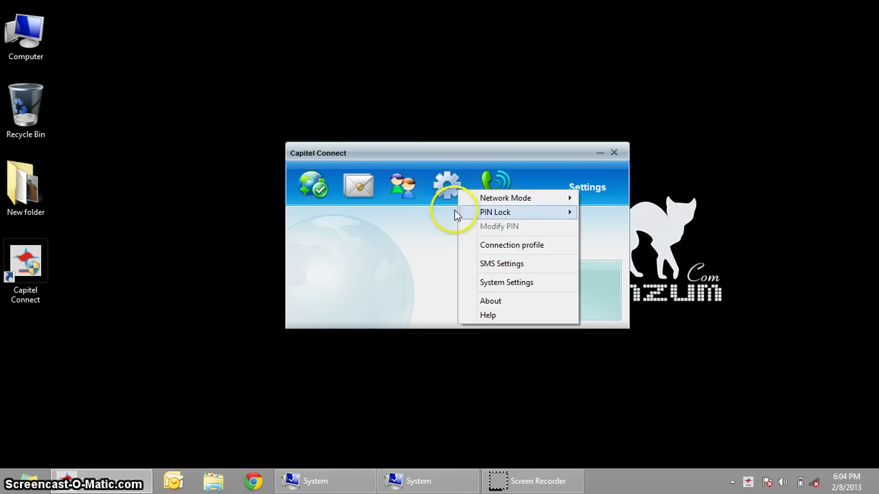
pyautogui.click(503, 284)
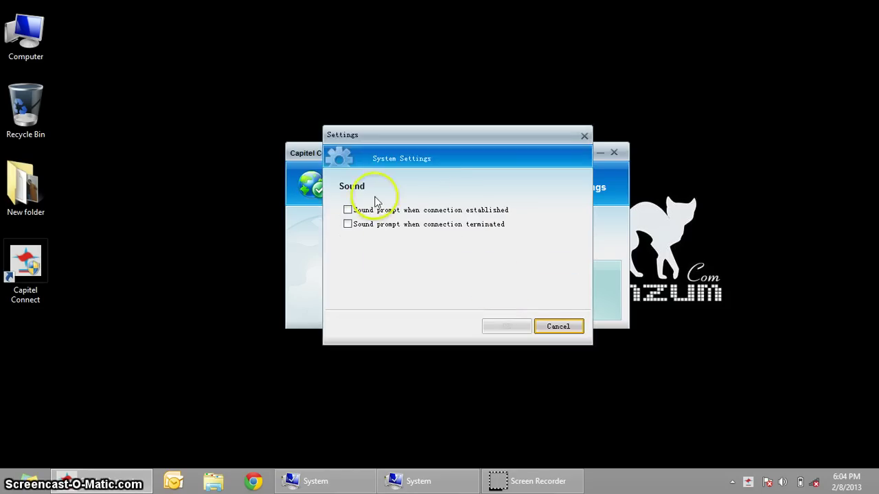
pyautogui.click(557, 326)
# - Examine the available connection profiles with BSNL selected, cancel the dialog, and close the Capitel Connect window
pyautogui.click(452, 190)
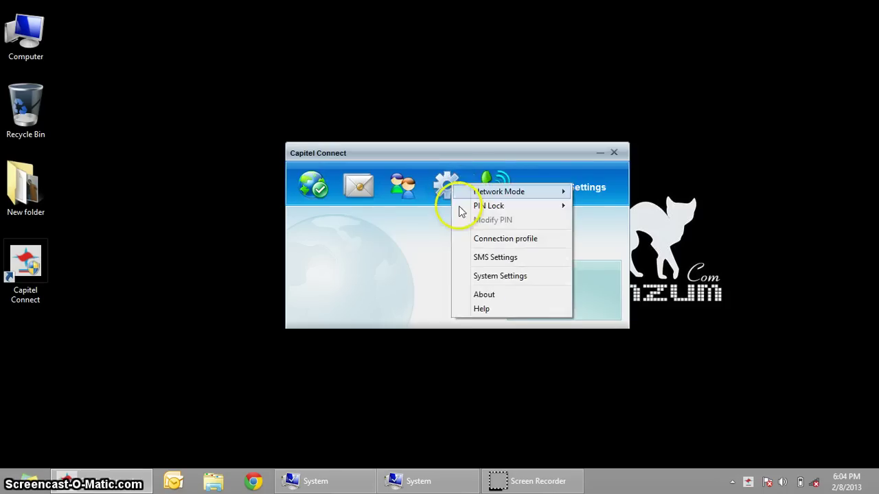
pyautogui.click(499, 240)
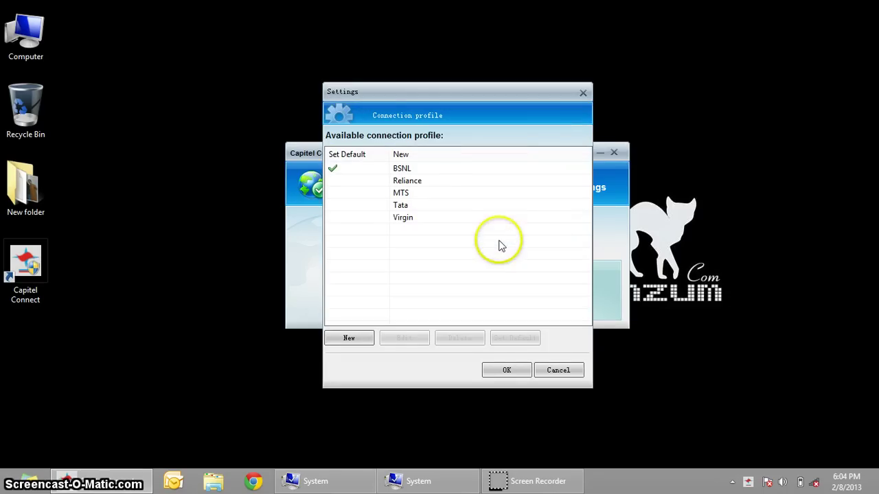
pyautogui.click(443, 171)
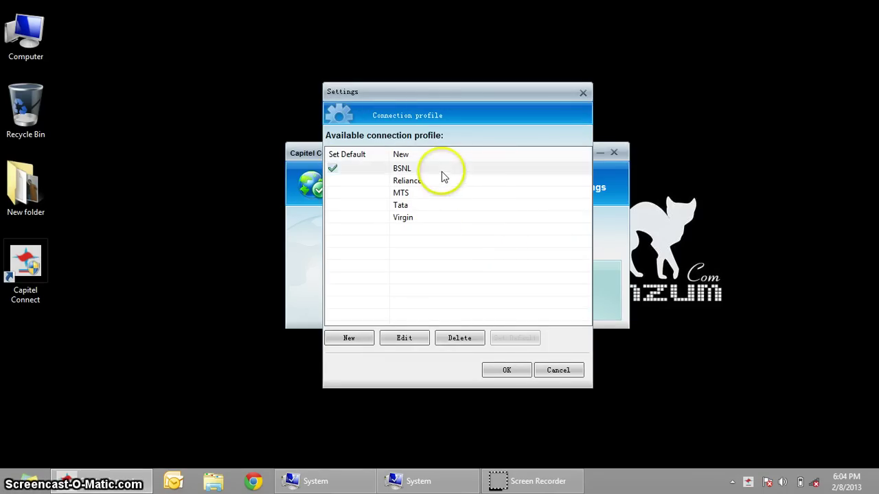
pyautogui.click(557, 372)
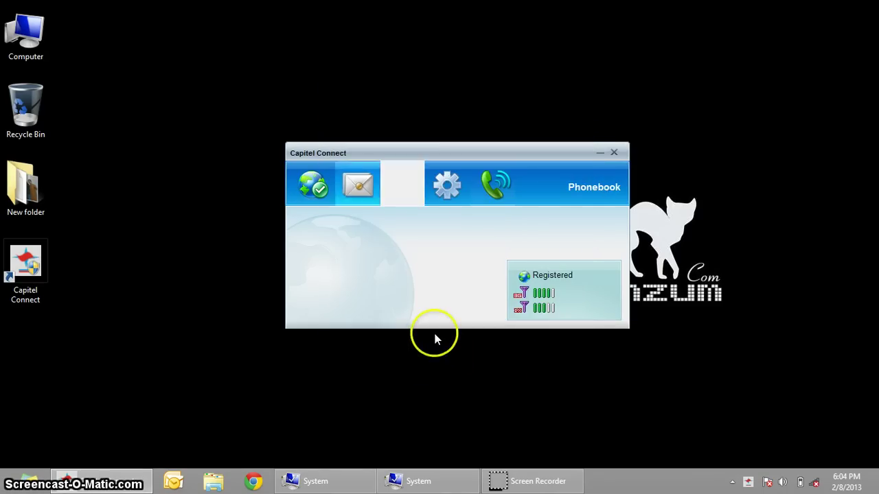
pyautogui.click(614, 152)
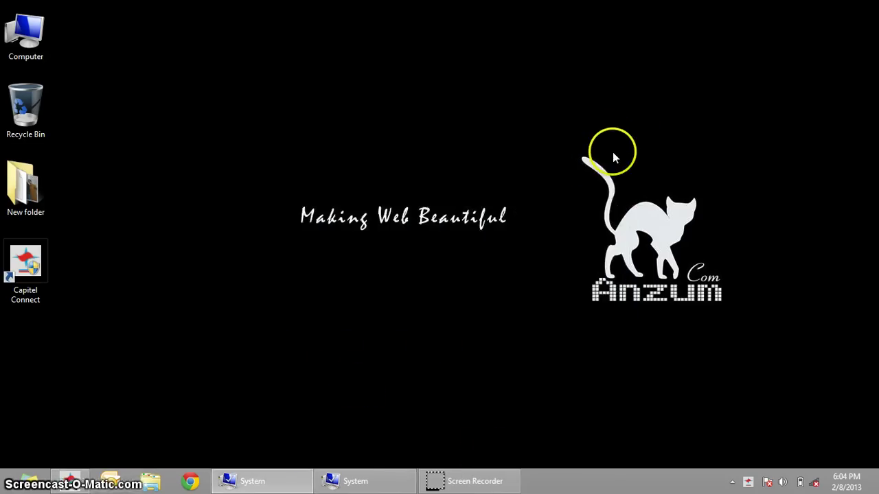
# - Open Device Manager and start a manual driver update for Wireless Modem #3, checking the Win7_64 part of the search path
pyautogui.click(364, 481)
pyautogui.click(101, 131)
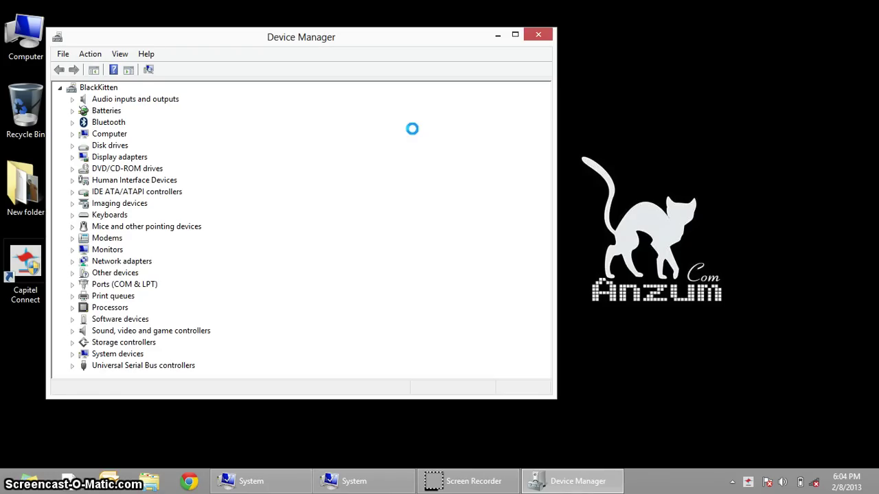
pyautogui.rightClick(136, 319)
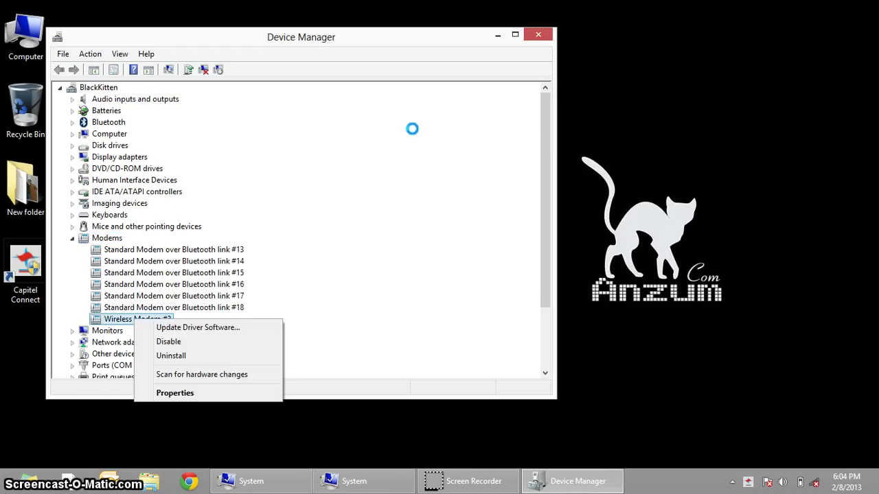
pyautogui.click(159, 327)
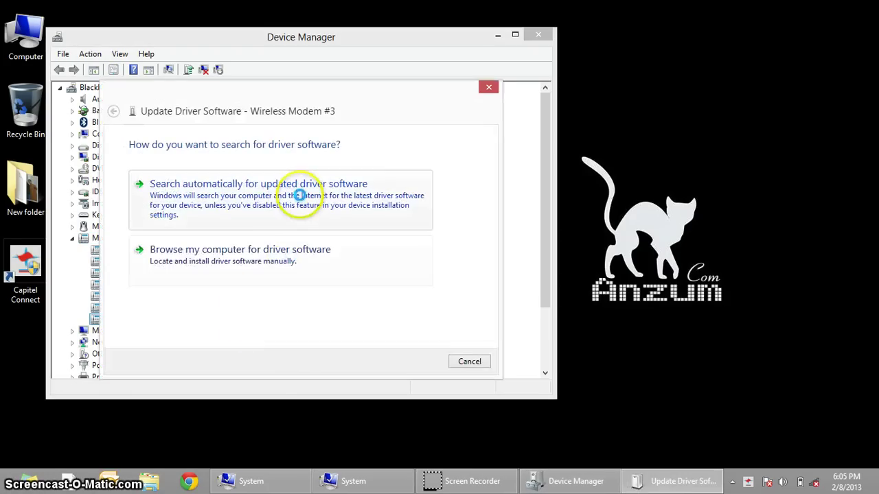
pyautogui.click(273, 250)
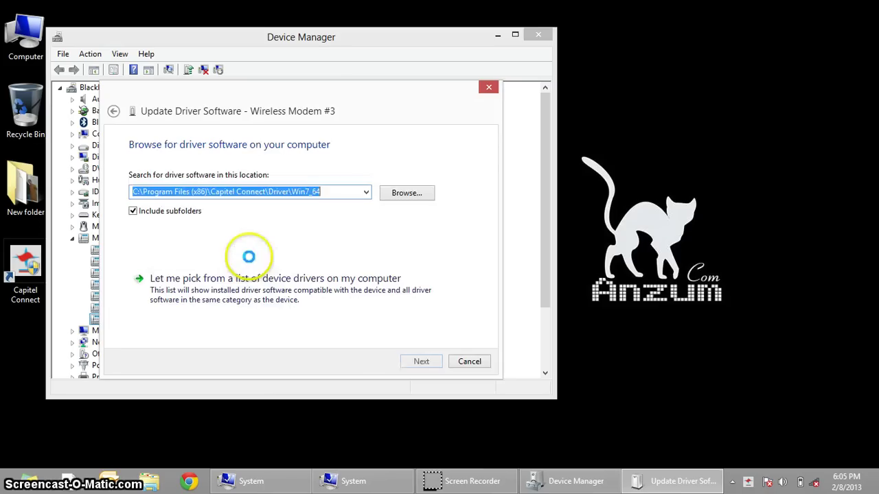
pyautogui.click(316, 192)
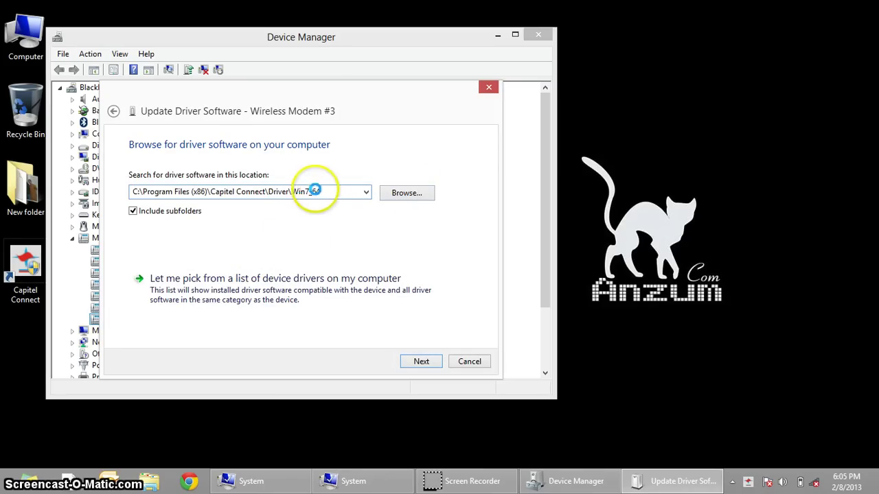
pyautogui.moveTo(296, 188); pyautogui.dragTo(326, 193)
pyautogui.click(320, 192)
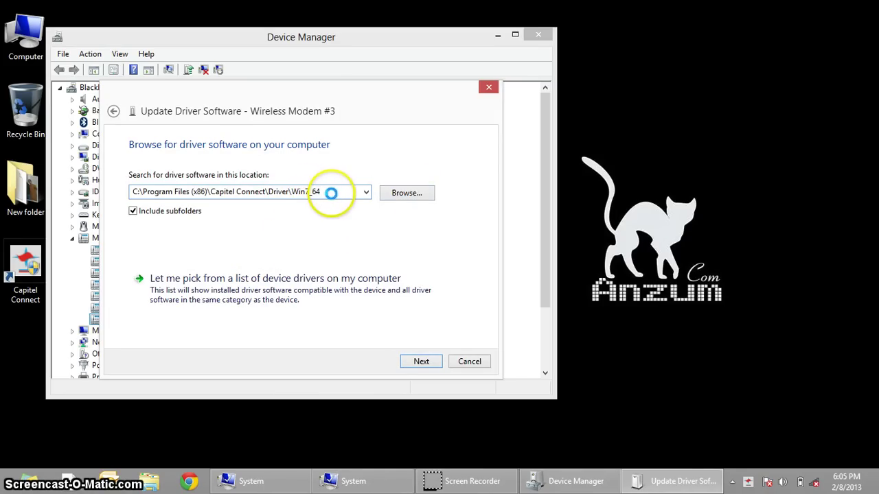
# - Choose the Win7_32 folder as the driver location, cancel the update wizard, and close the Device Manager and System windows
pyautogui.click(398, 195)
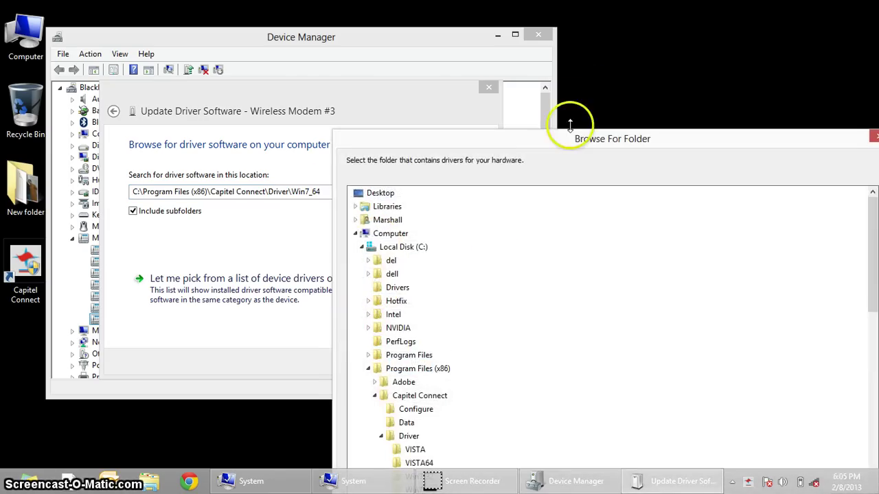
pyautogui.doubleClick(569, 122)
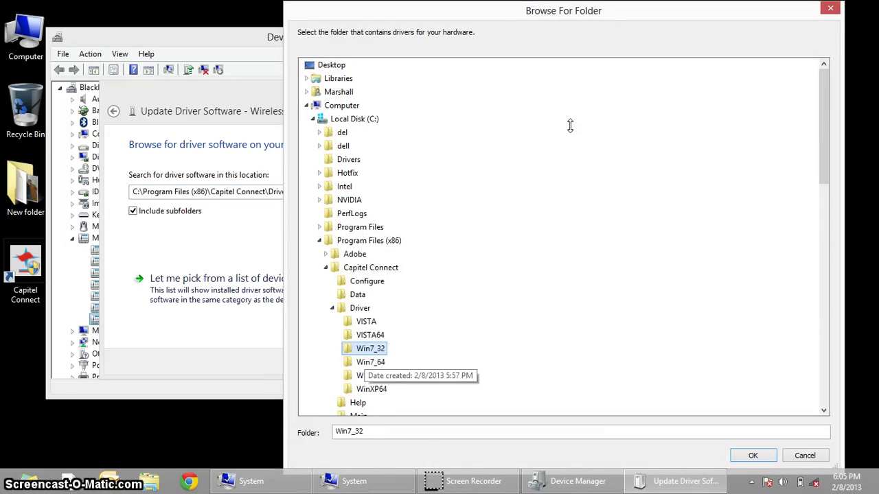
pyautogui.click(752, 455)
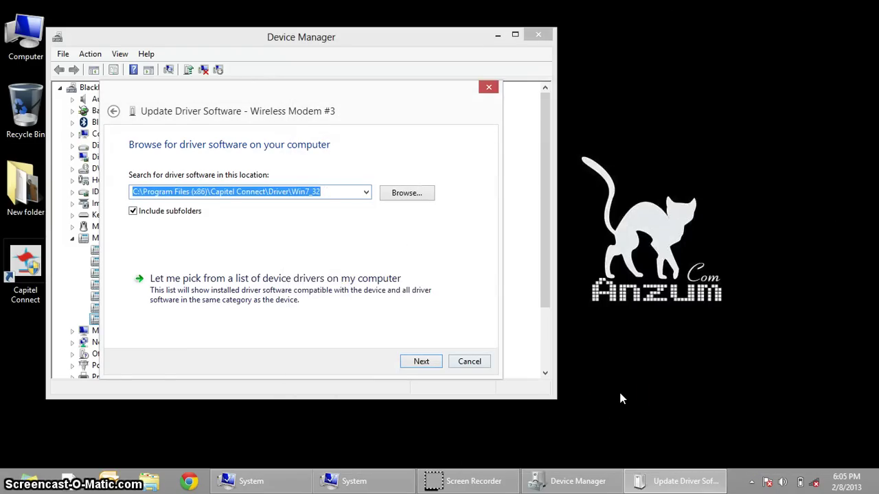
pyautogui.press('Escape')
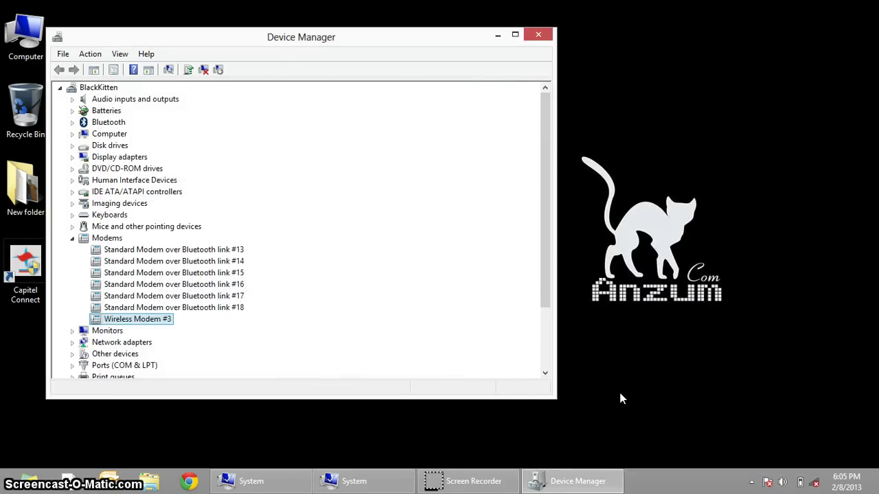
pyautogui.click(538, 34)
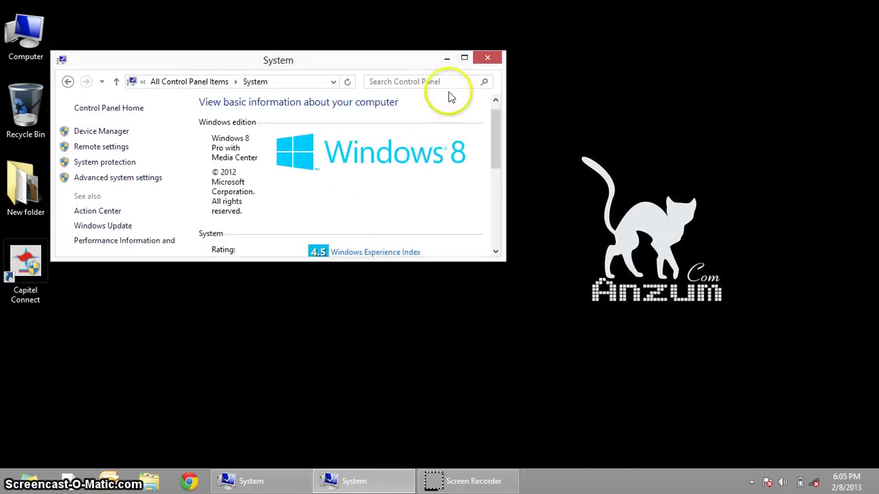
pyautogui.click(479, 63)
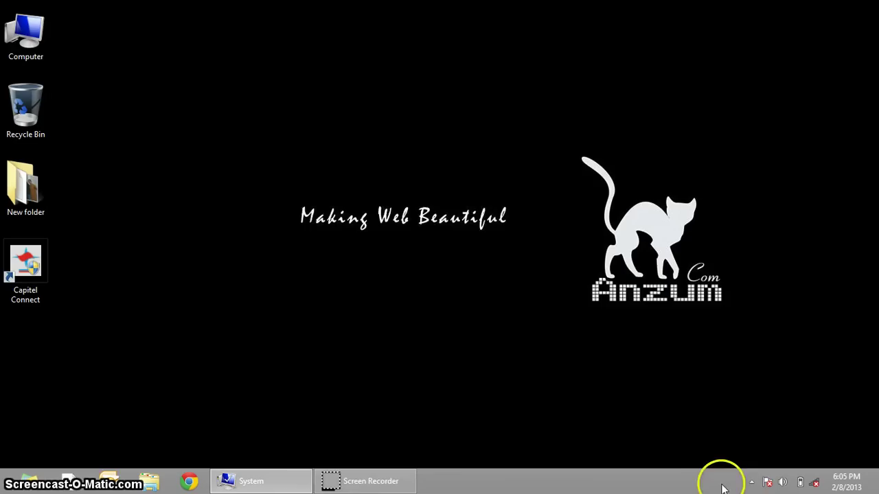
# - Reopen Capitel Connect from its background instance, examine that instance's Exit option without using it, and close the program window
pyautogui.click(751, 483)
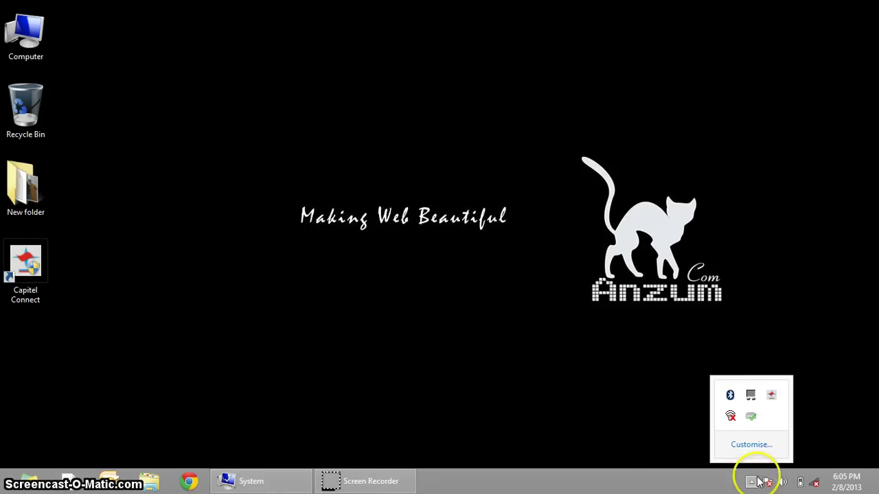
pyautogui.click(770, 395)
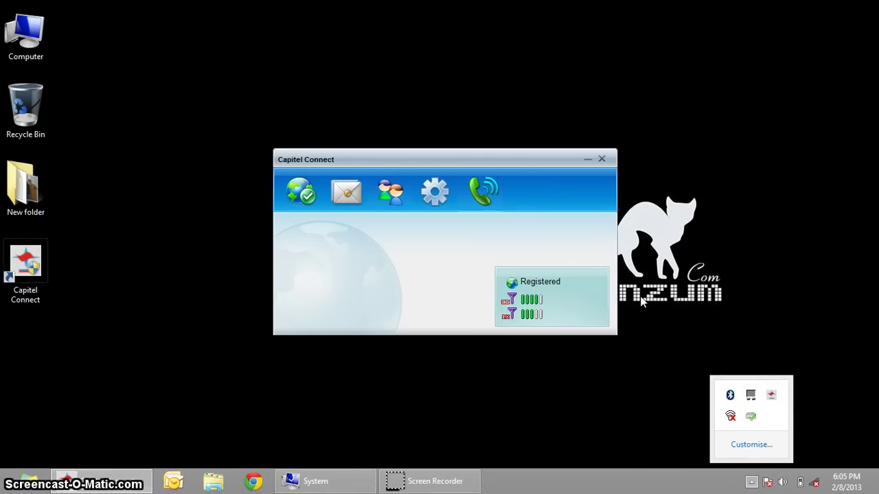
pyautogui.rightClick(770, 395)
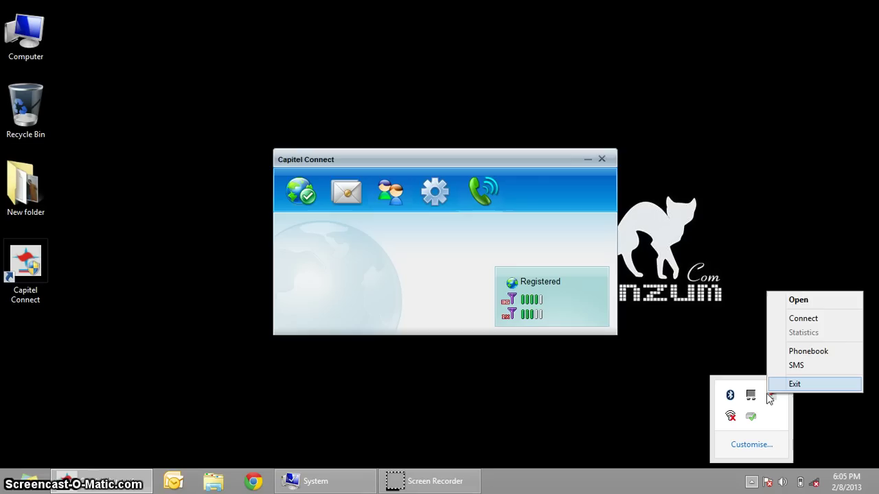
pyautogui.click(160, 278)
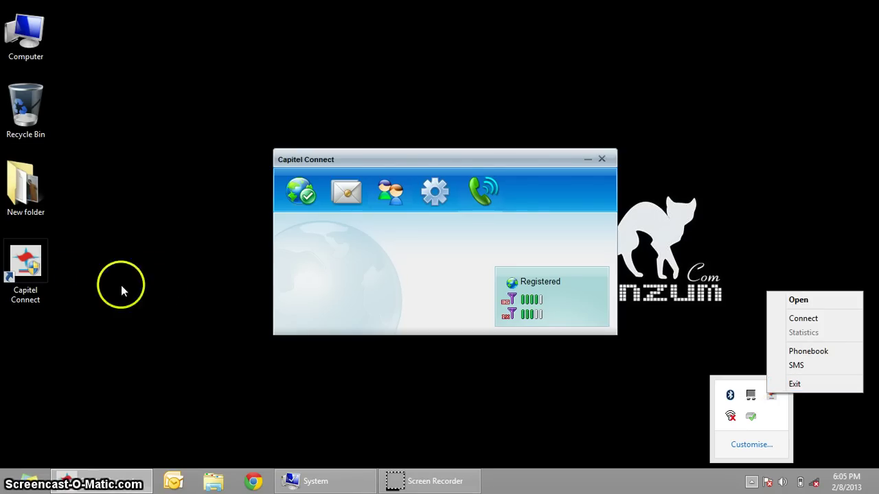
pyautogui.click(619, 168)
pyautogui.click(602, 159)
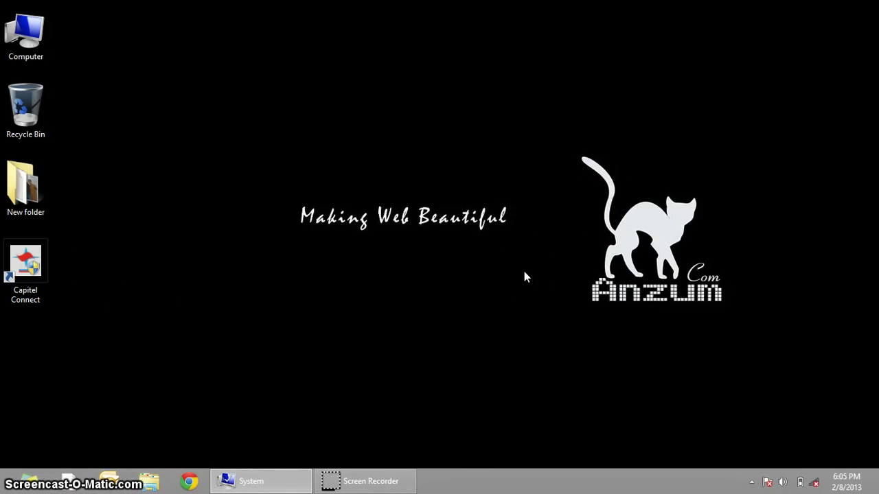